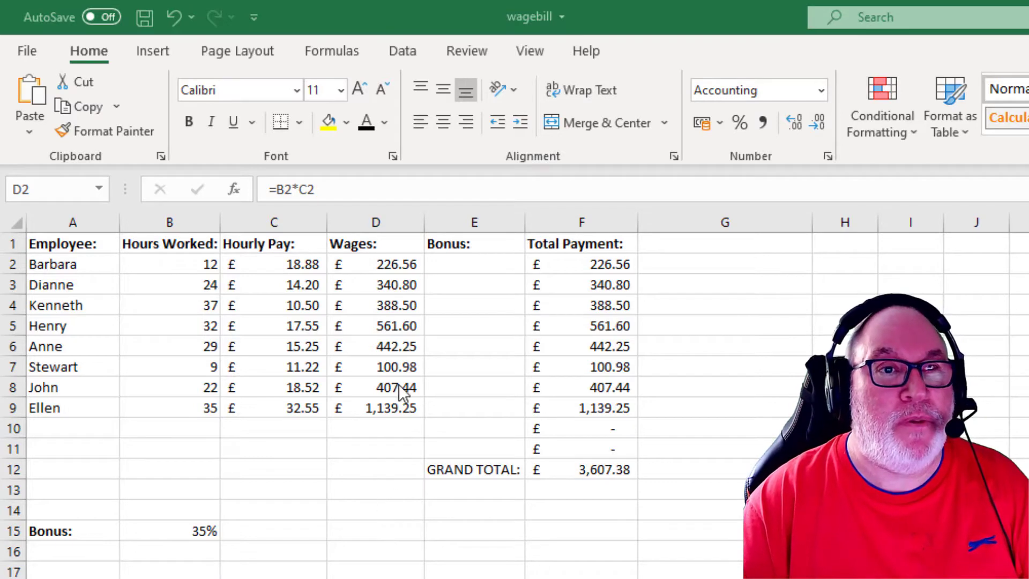
Examine the wage formulas in D2 and D3, the empty bonus cell E2 and the bonus rate in B15.
click(364, 265)
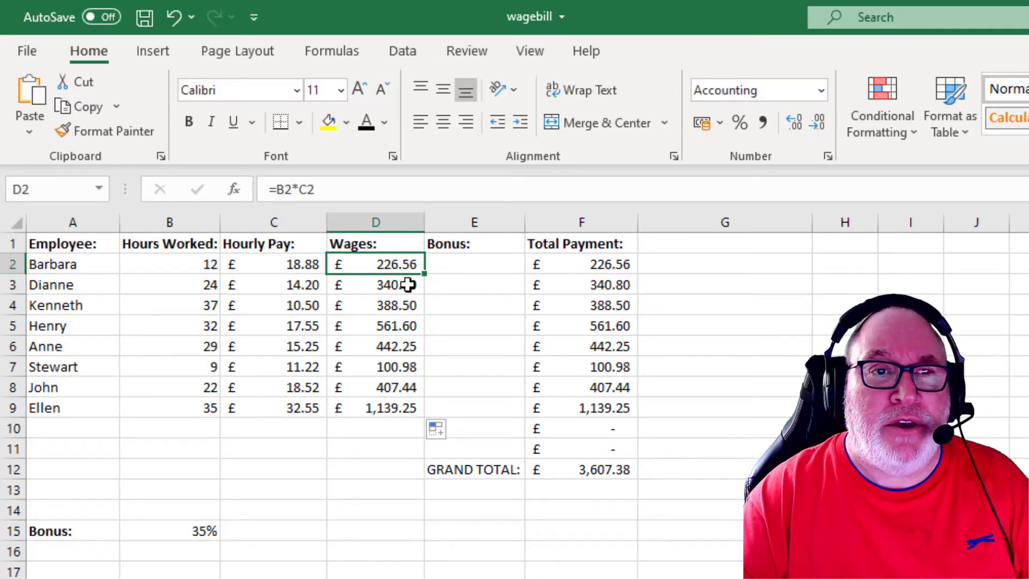
click(389, 284)
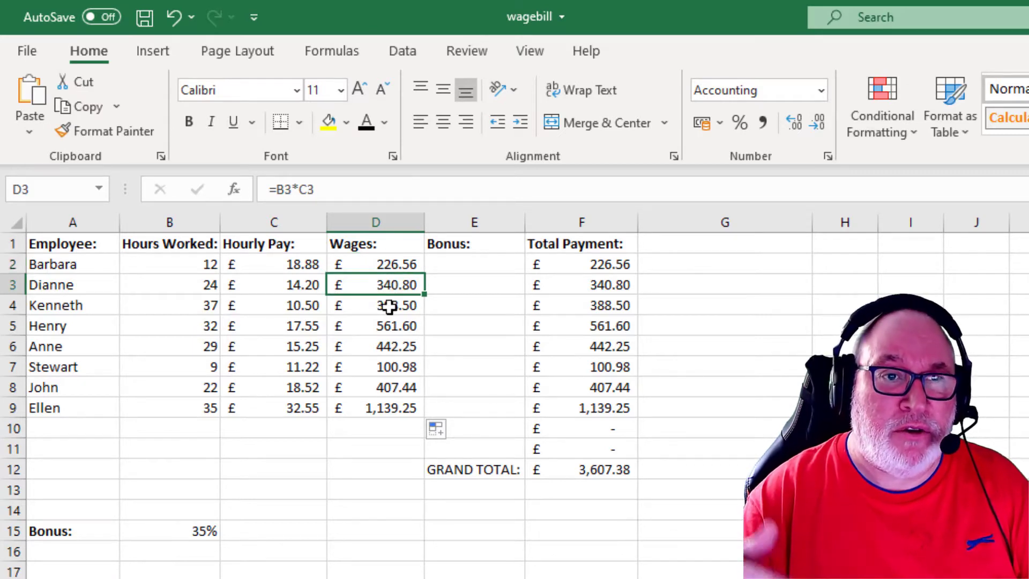
click(382, 261)
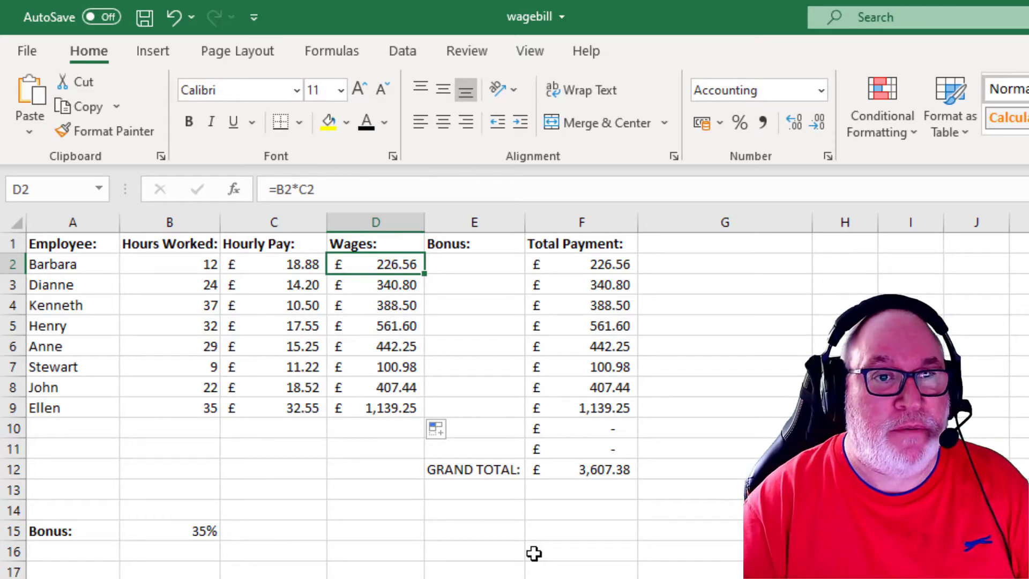
click(458, 260)
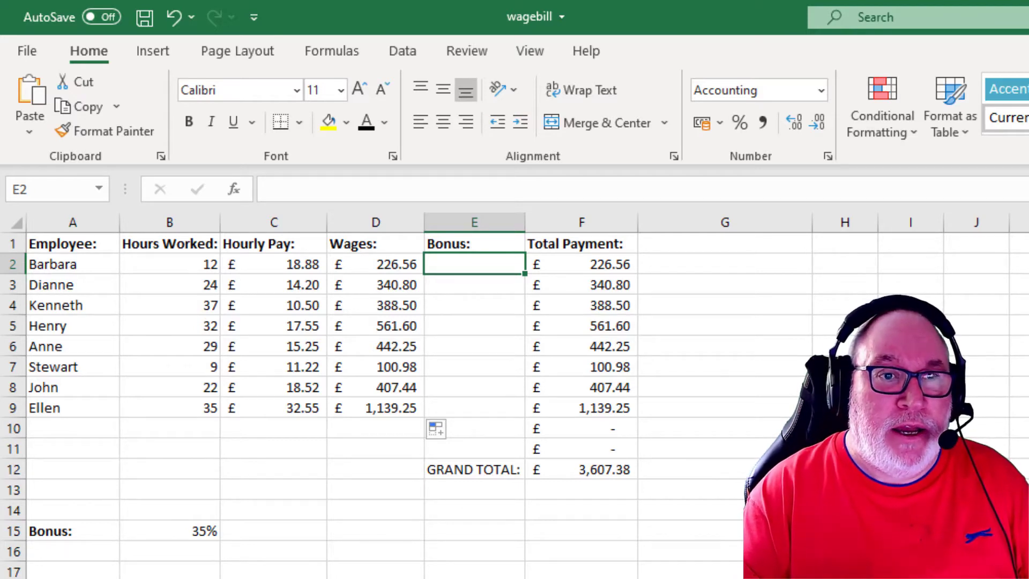
click(378, 268)
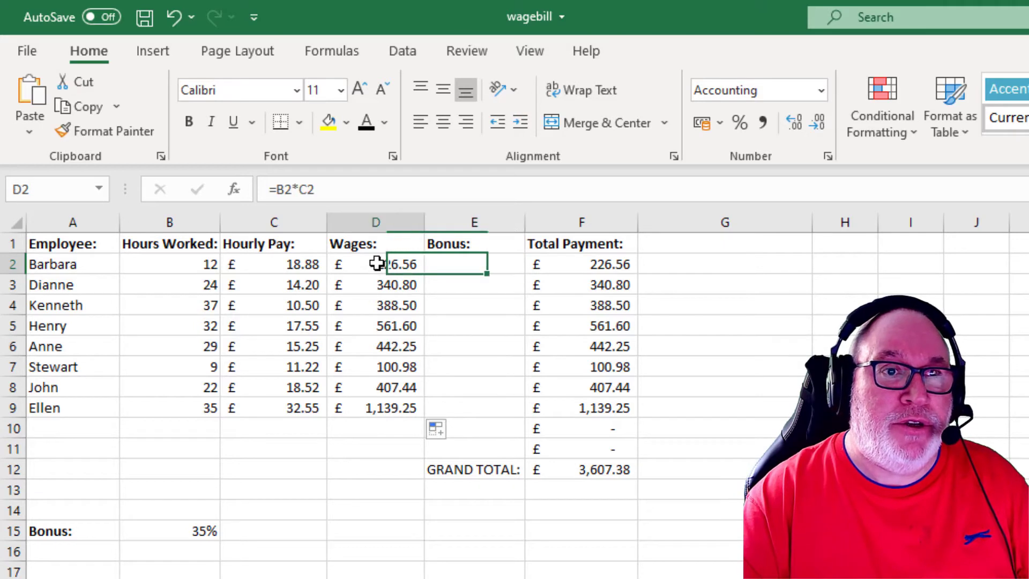
click(161, 526)
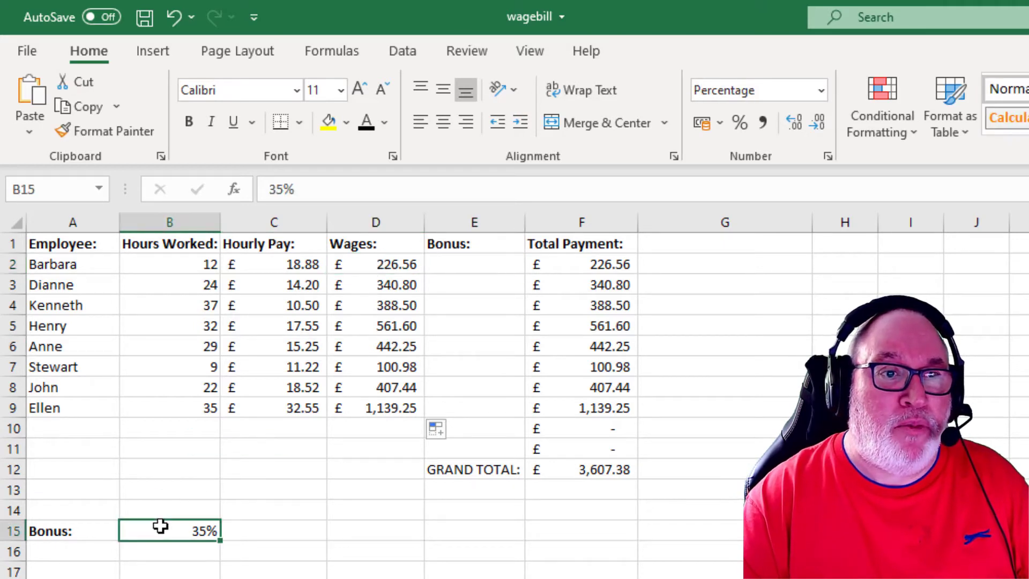
Enter the formula =D2*B15 in cell E2 to calculate the first employee's bonus.
click(473, 265)
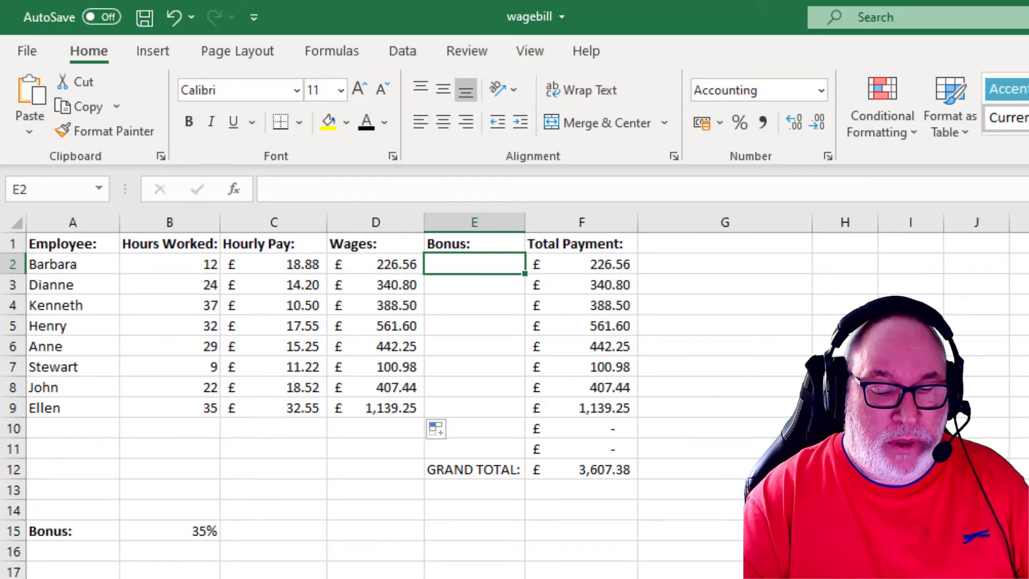
text(=)
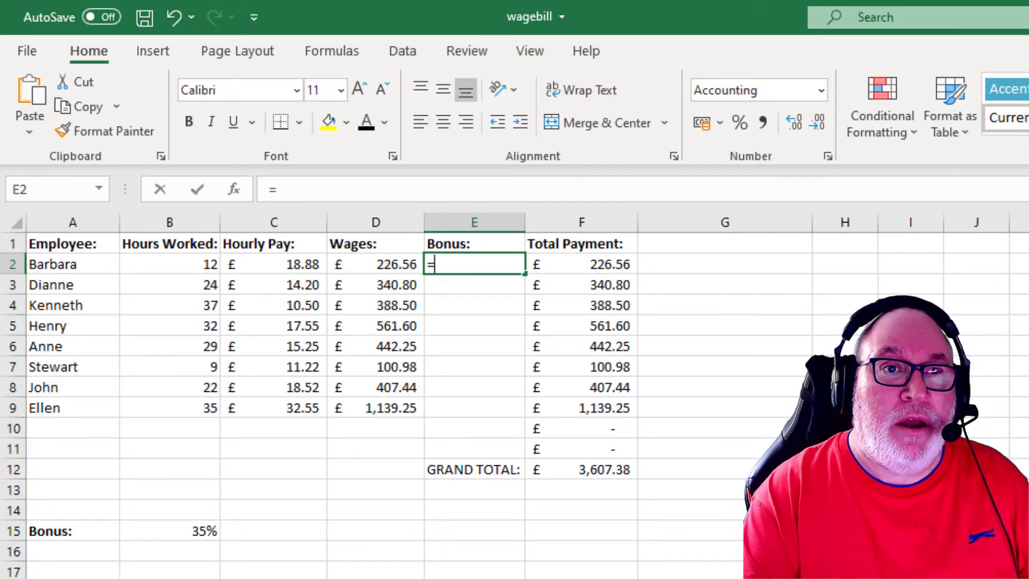
click(372, 263)
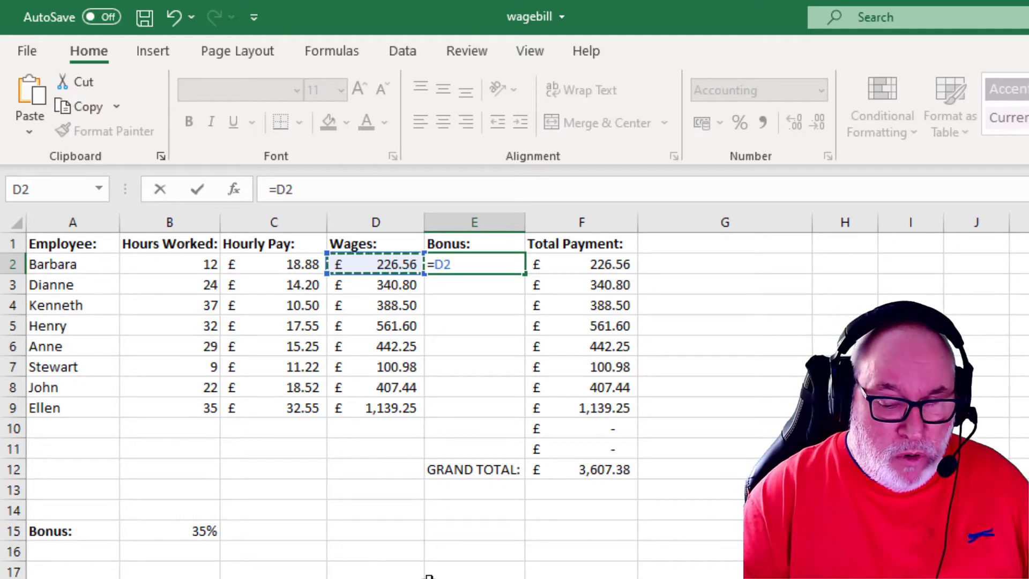
text(*)
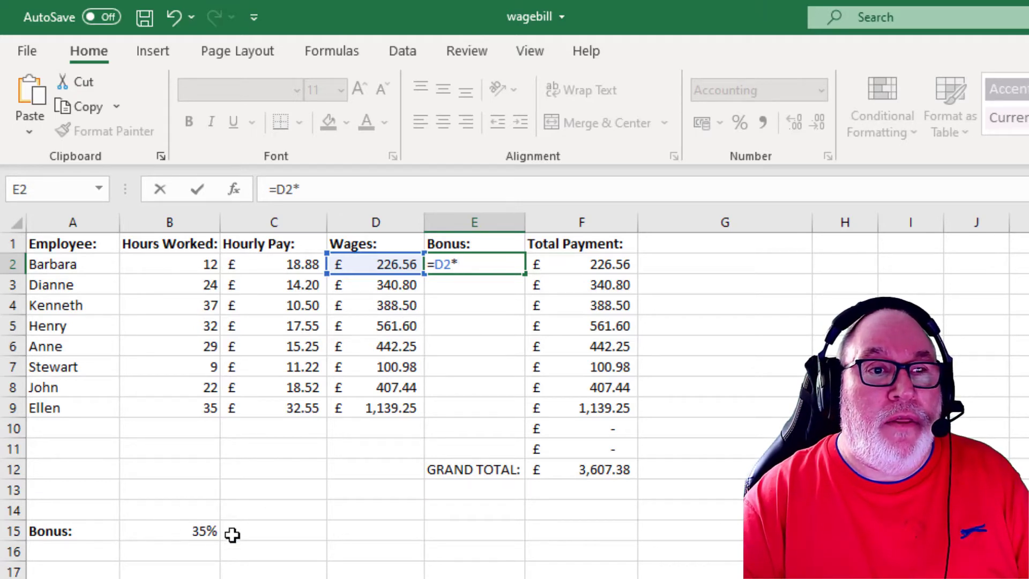
click(164, 531)
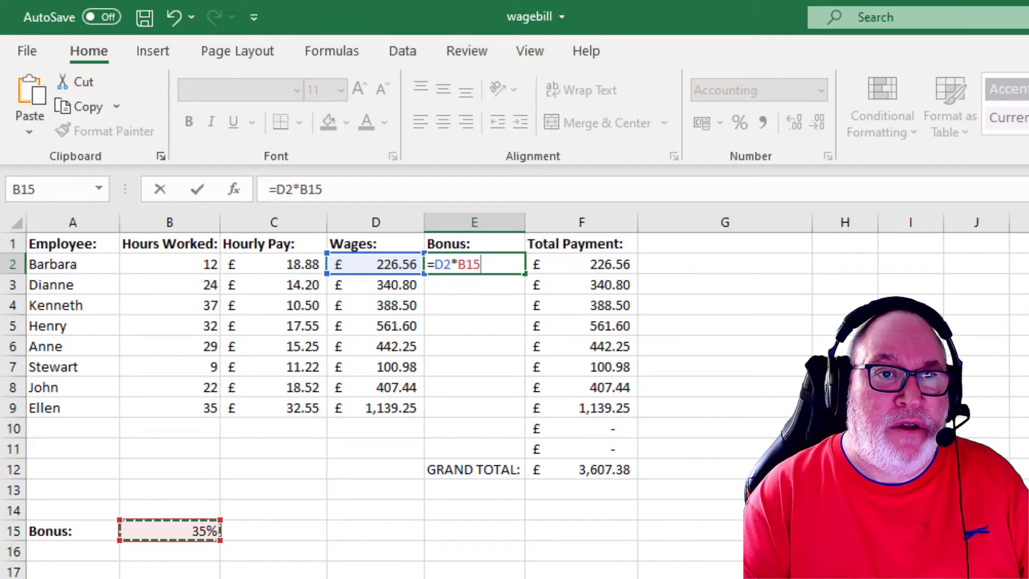
key(Return)
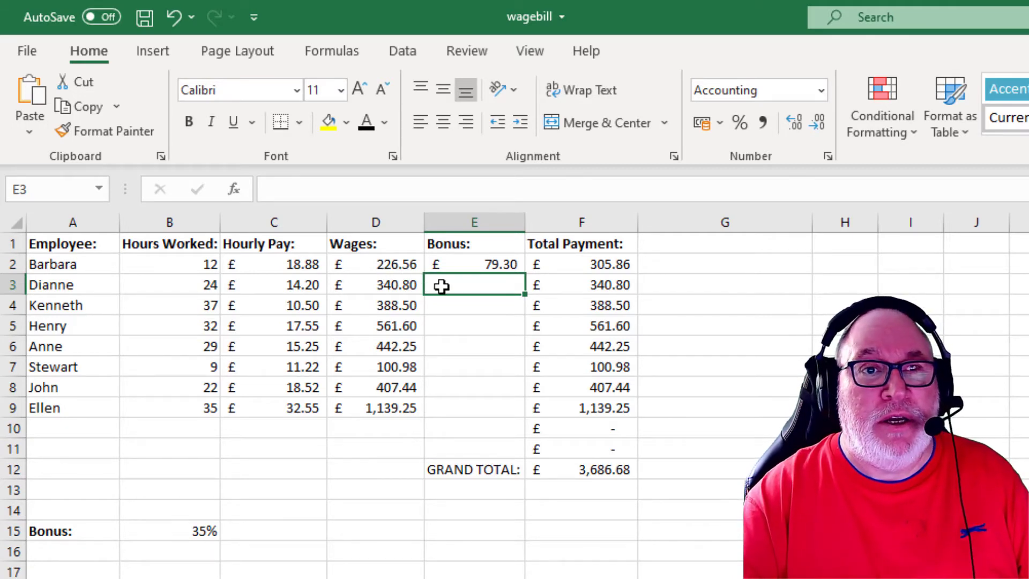
Fill the relative-reference bonus formula from E2 down through E9.
click(466, 262)
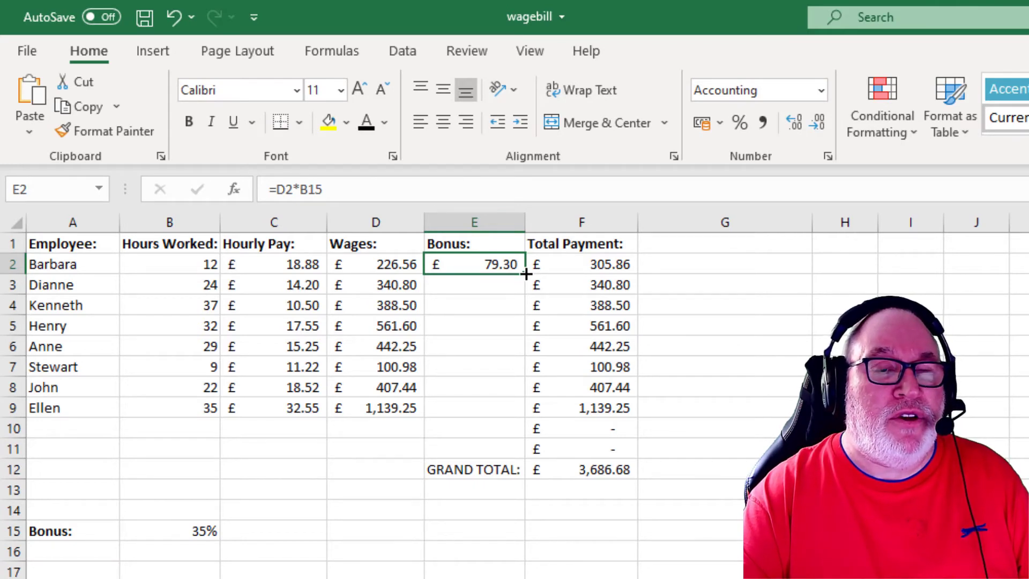
drag(526, 274, 520, 417)
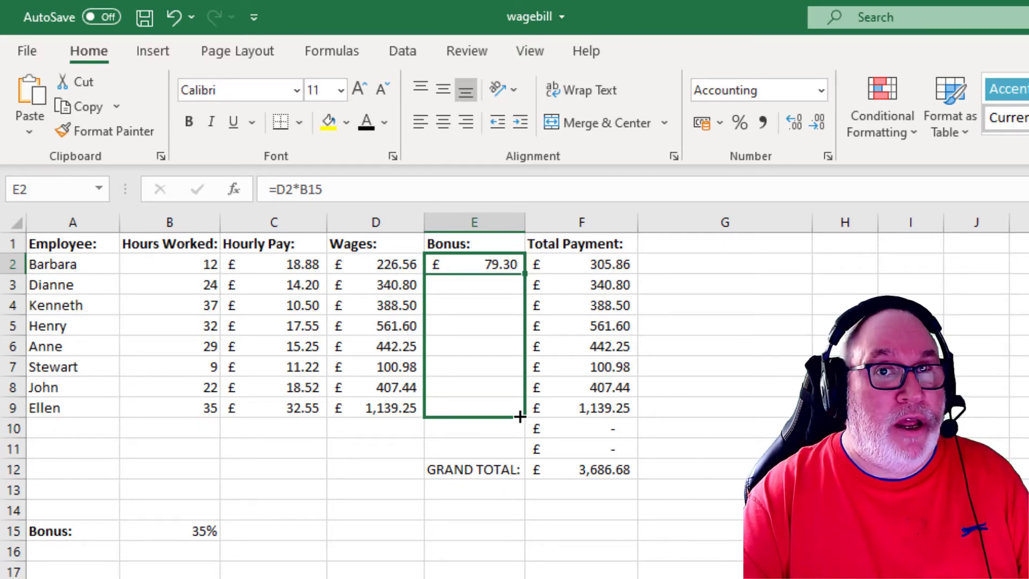
drag(520, 417, 521, 416)
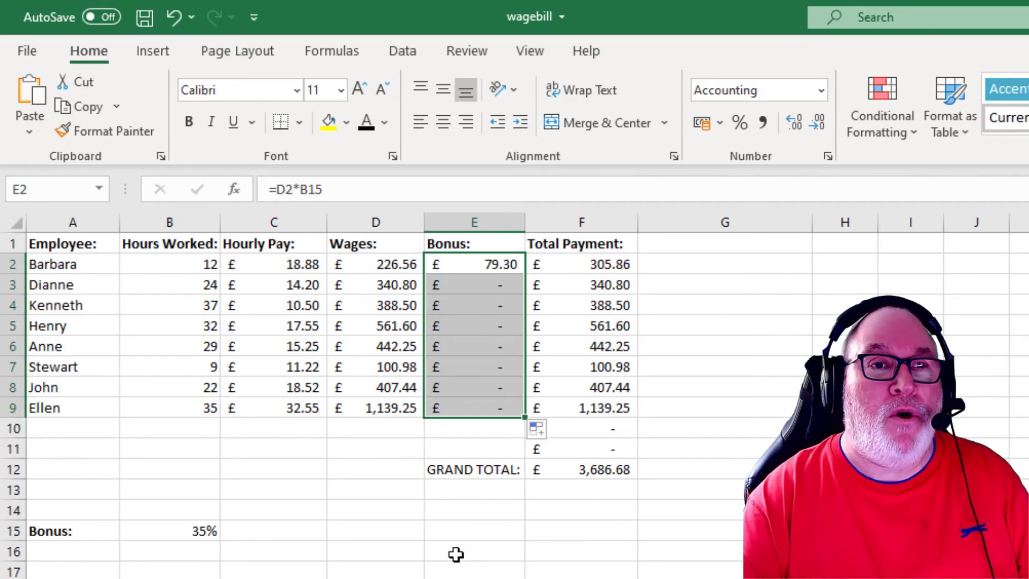
Compare the references in the copied bonus formulas from E2 to E6, checking the referenced cells B16 and D3.
click(463, 264)
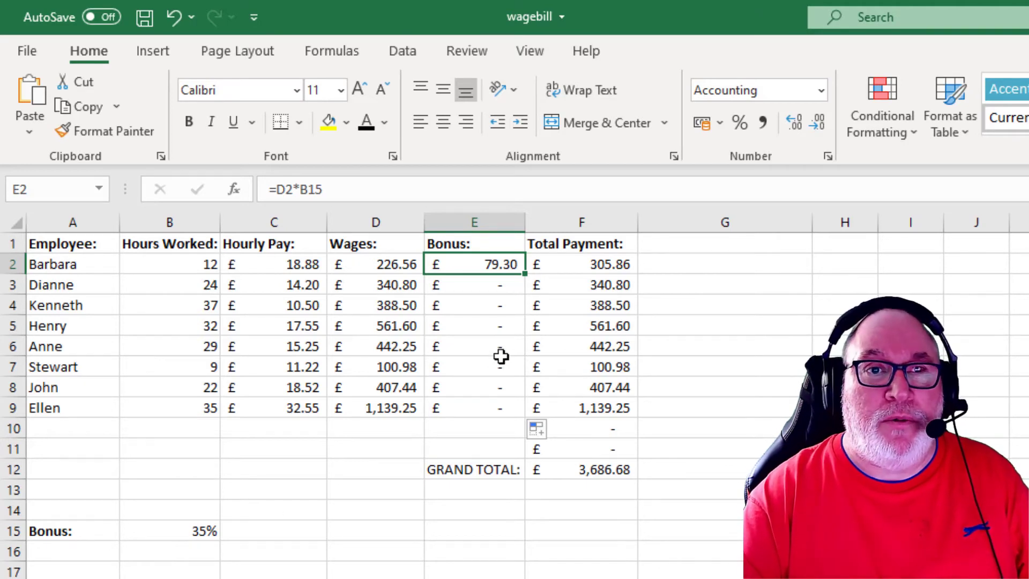
click(470, 288)
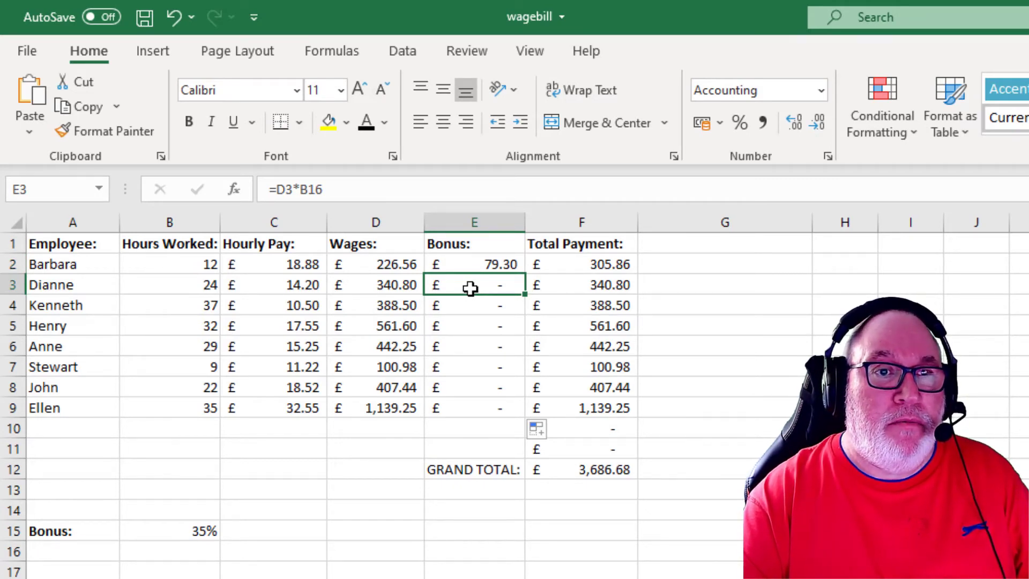
click(177, 554)
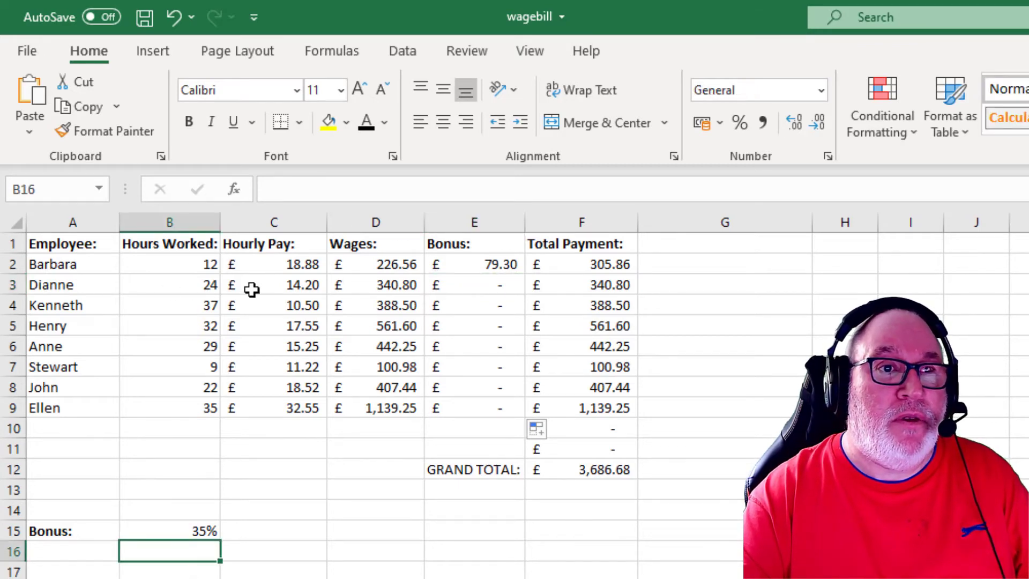
click(376, 290)
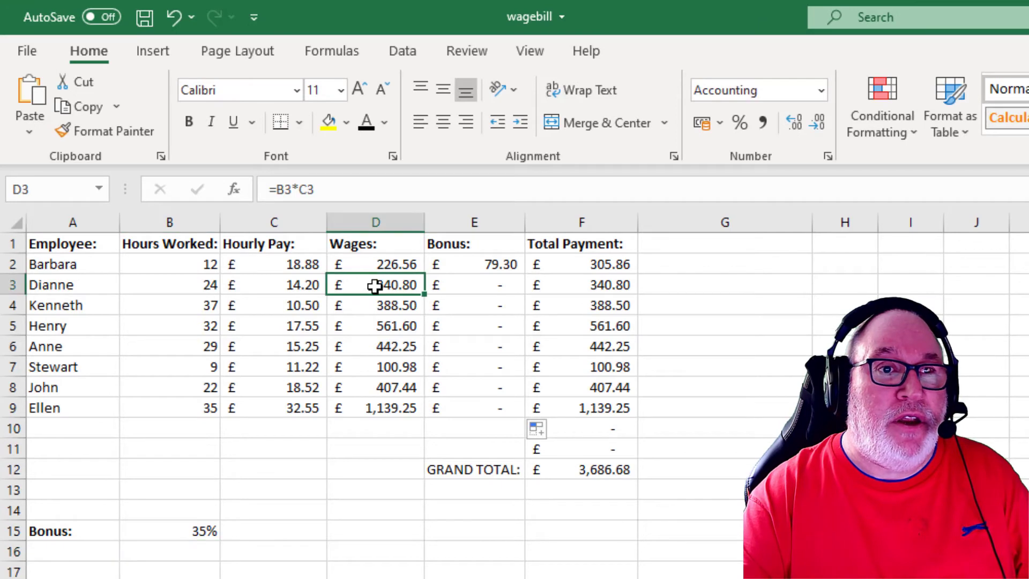
click(476, 307)
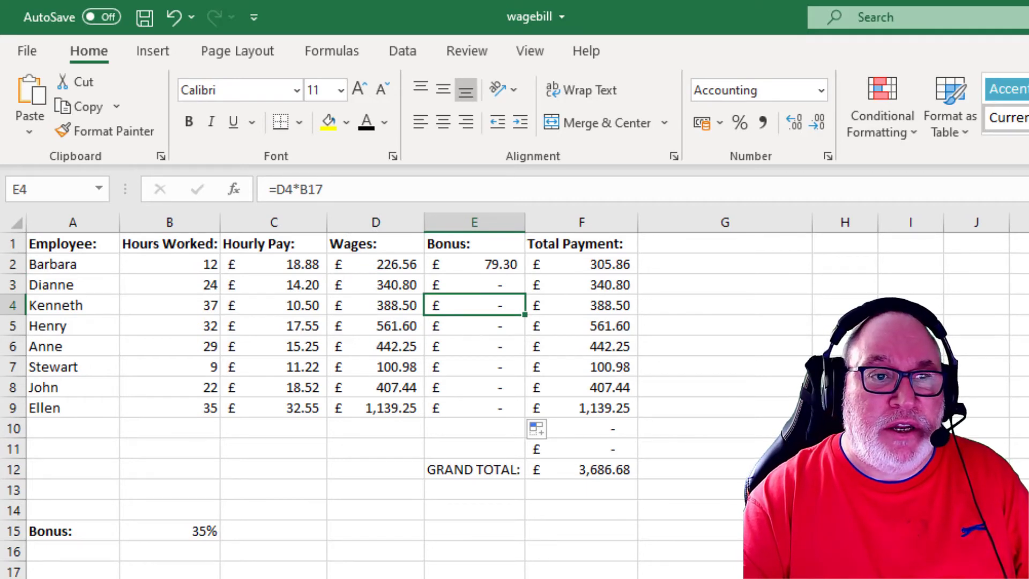
click(470, 328)
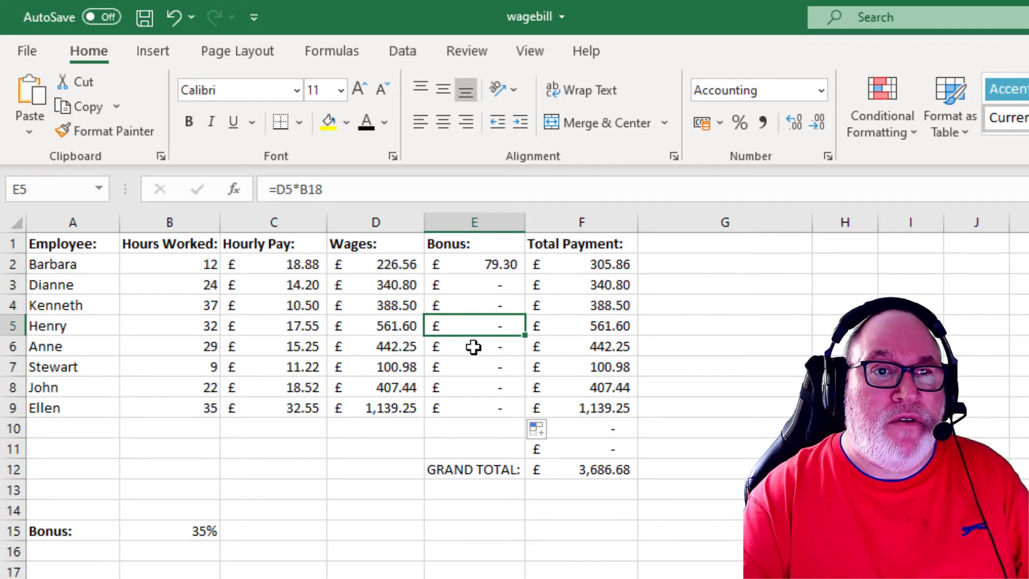
click(473, 348)
click(473, 265)
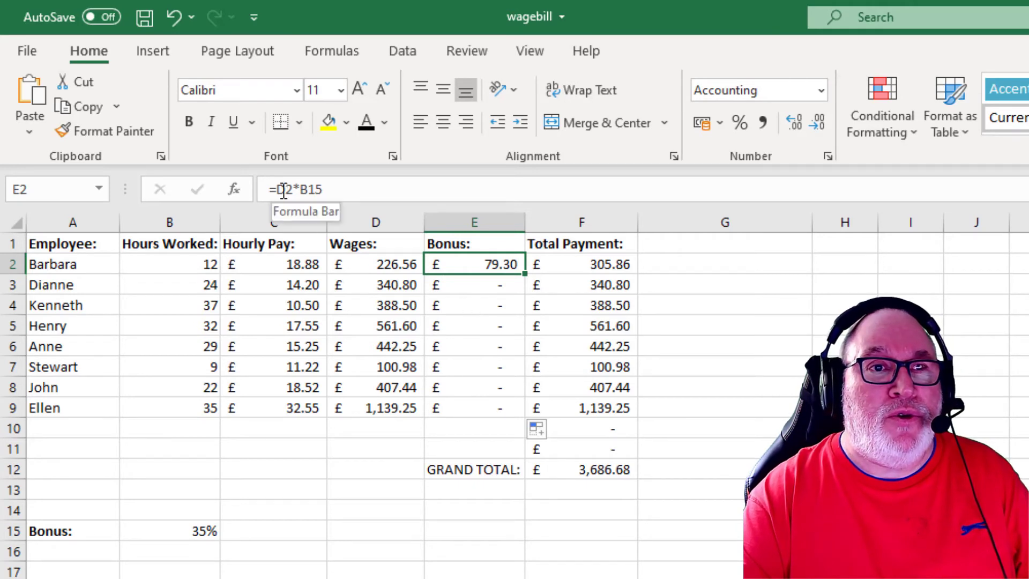
click(465, 287)
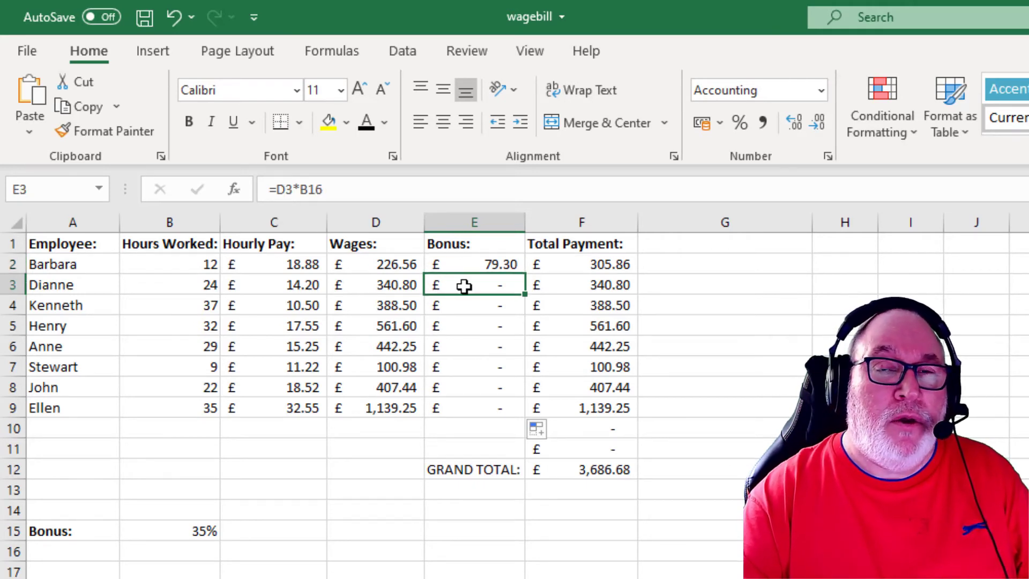
Make the bonus rate reference in E2 absolute so the formula is =D2*$B$15, and fill it down through E9.
click(468, 266)
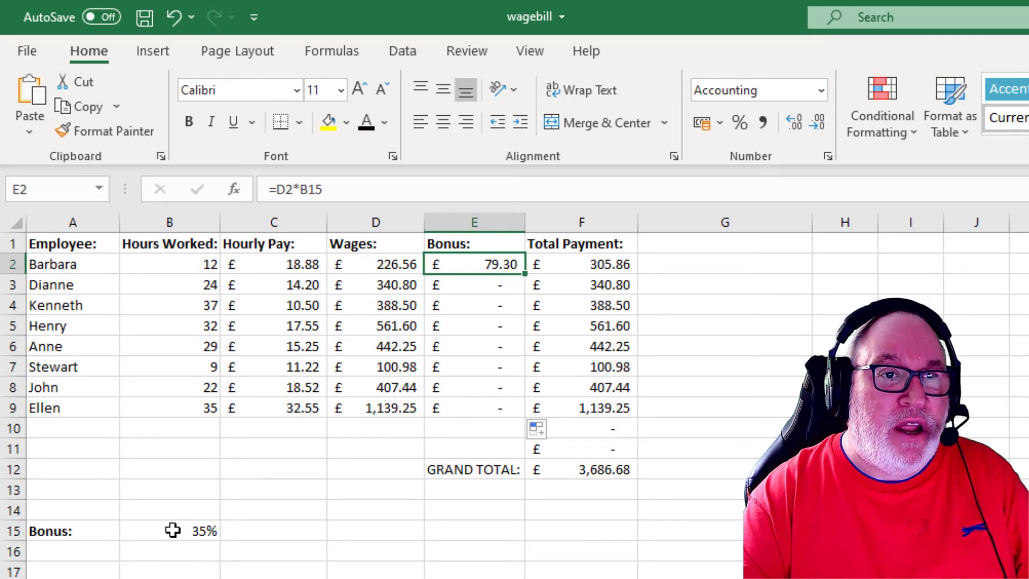
click(309, 190)
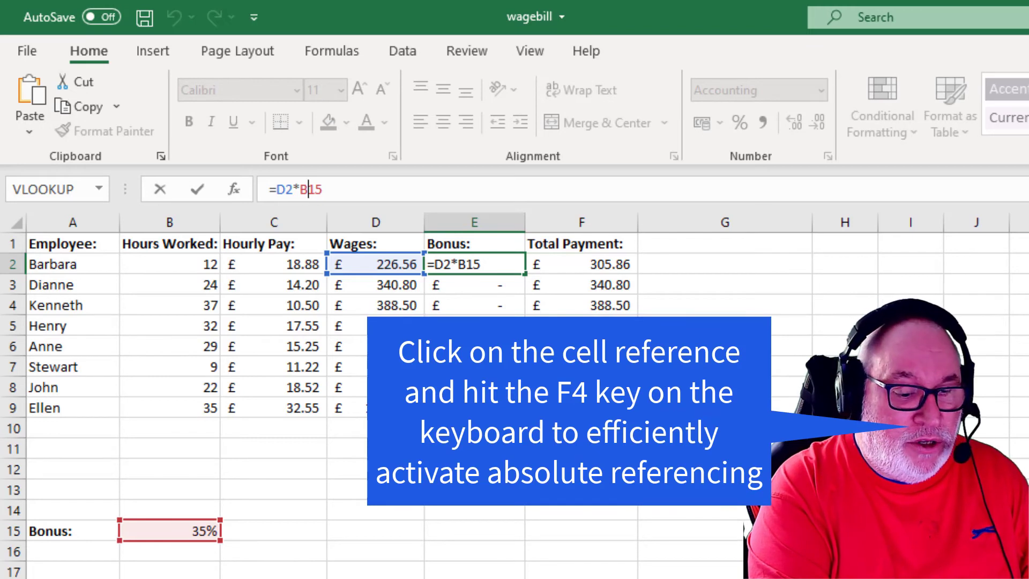
key(F4)
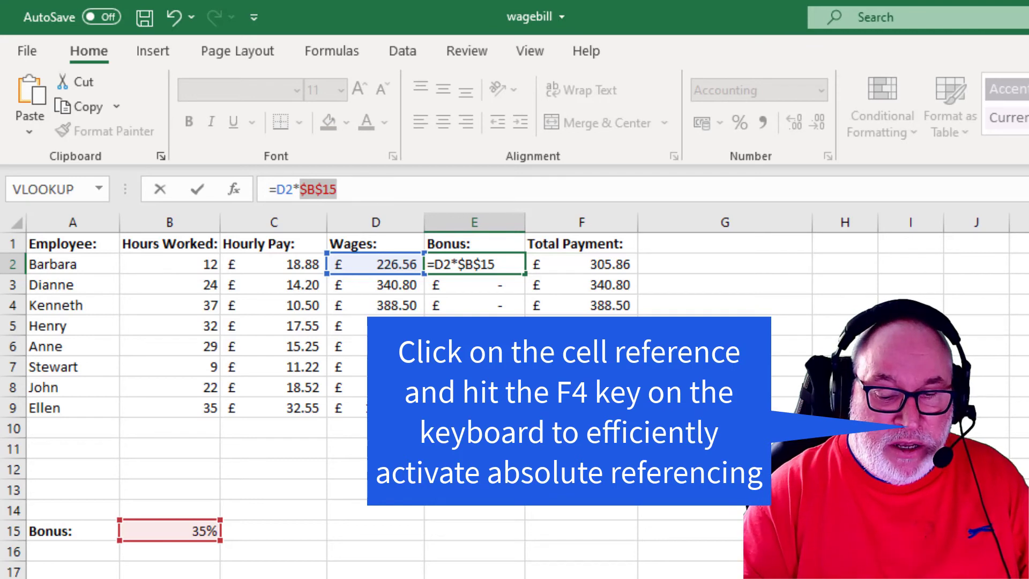
key(Return)
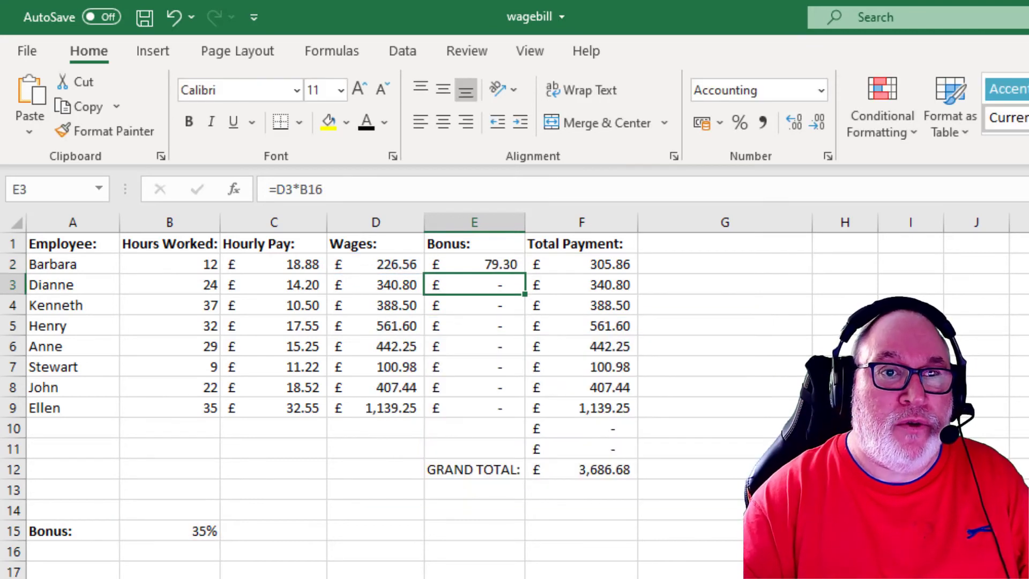
click(469, 262)
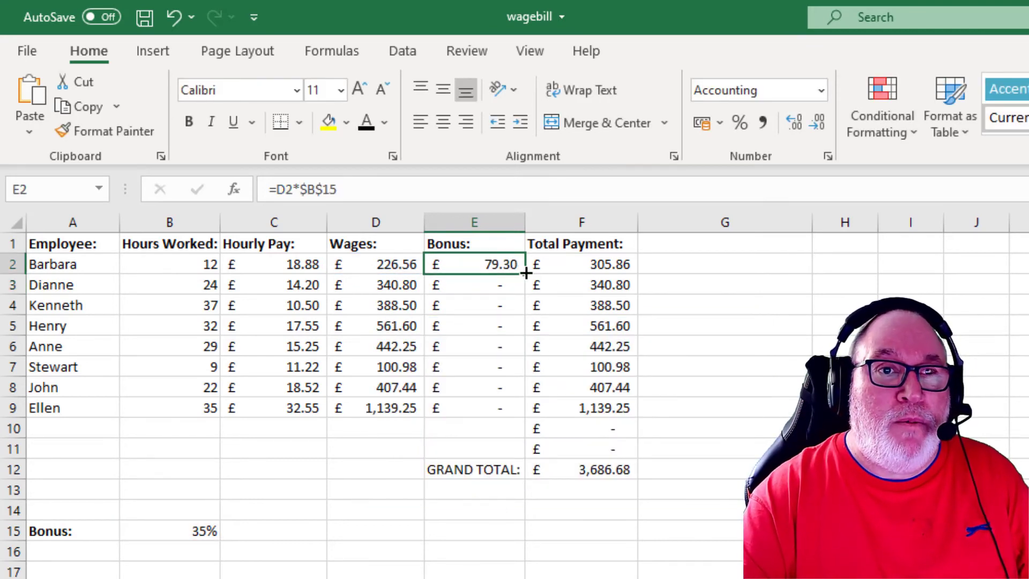
drag(526, 273, 519, 419)
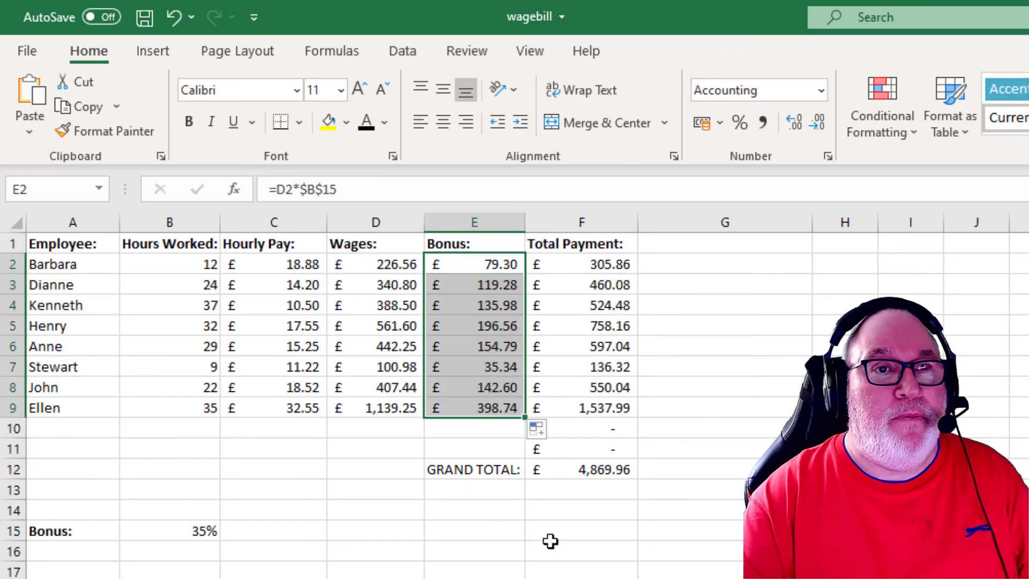
Check the formulas down the Bonus column from E2 to E7 for the absolute reference to the bonus rate.
click(471, 266)
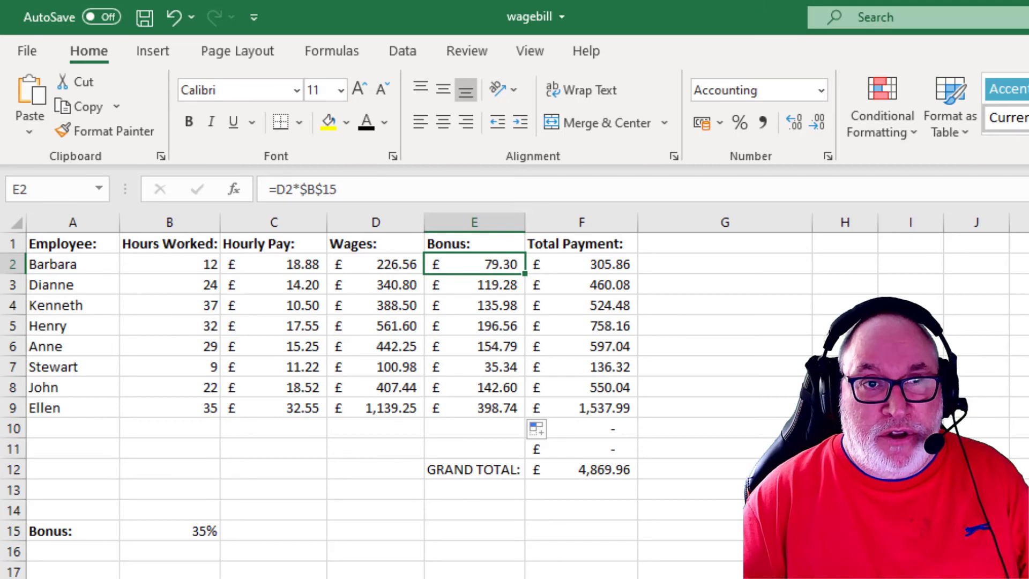
click(475, 285)
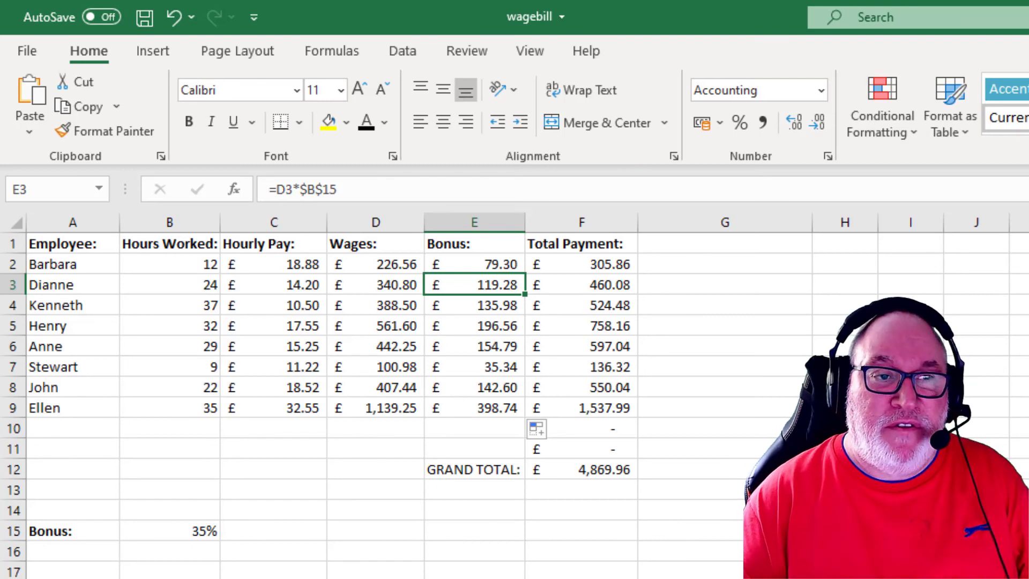
key(Down)
key(Down)
key(Down)
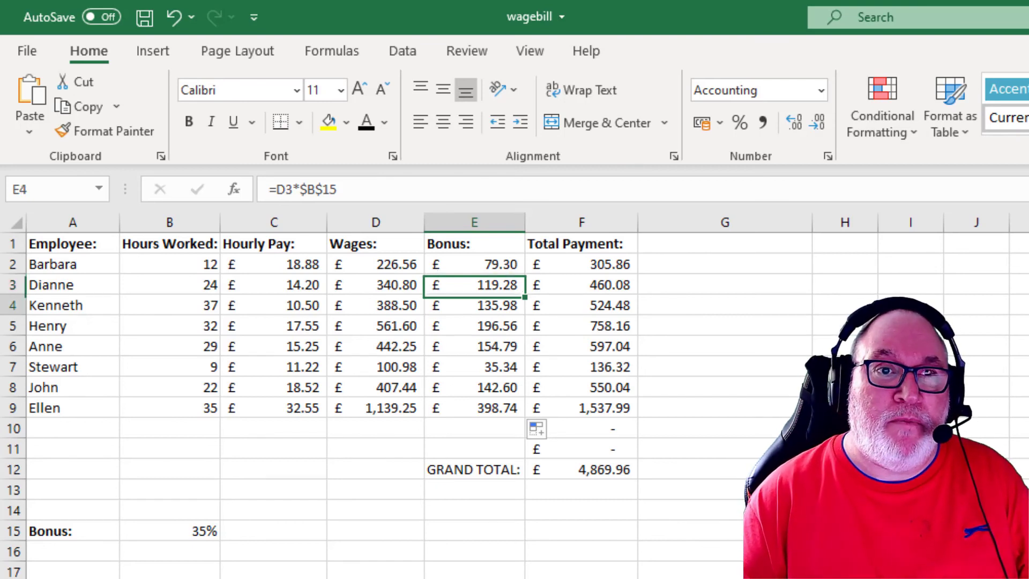
key(Down)
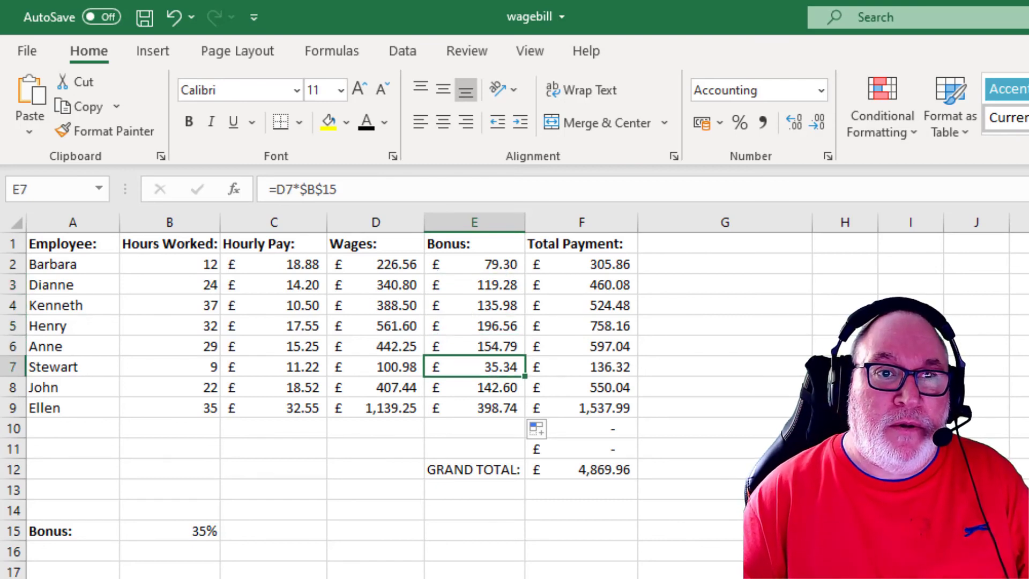